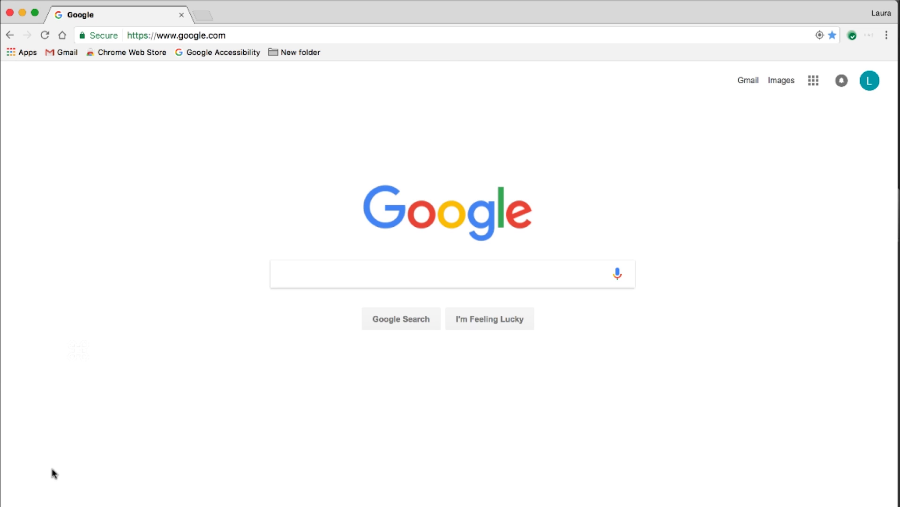
# - Open Settings, History and Downloads as separate new tabs using Cmd+, Cmd+Y and Cmd+Shift+J
pyautogui.press('super+comma')
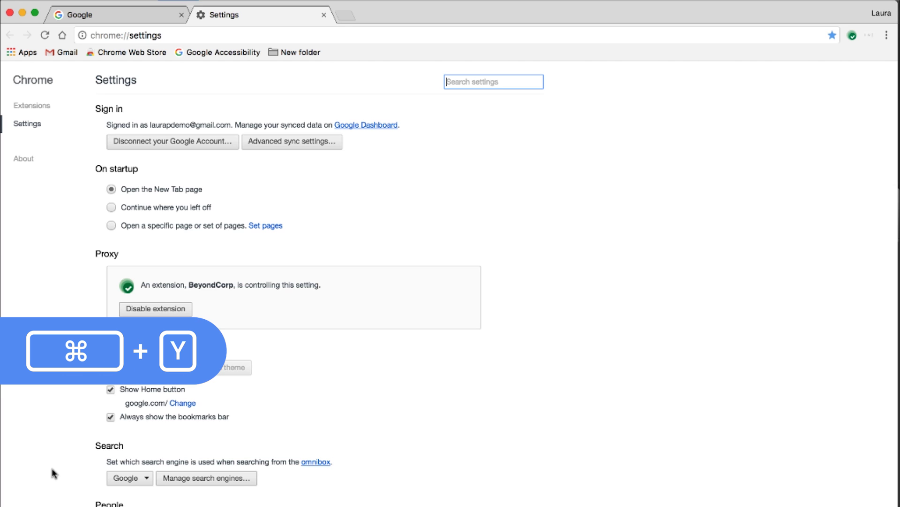
pyautogui.press('super+y')
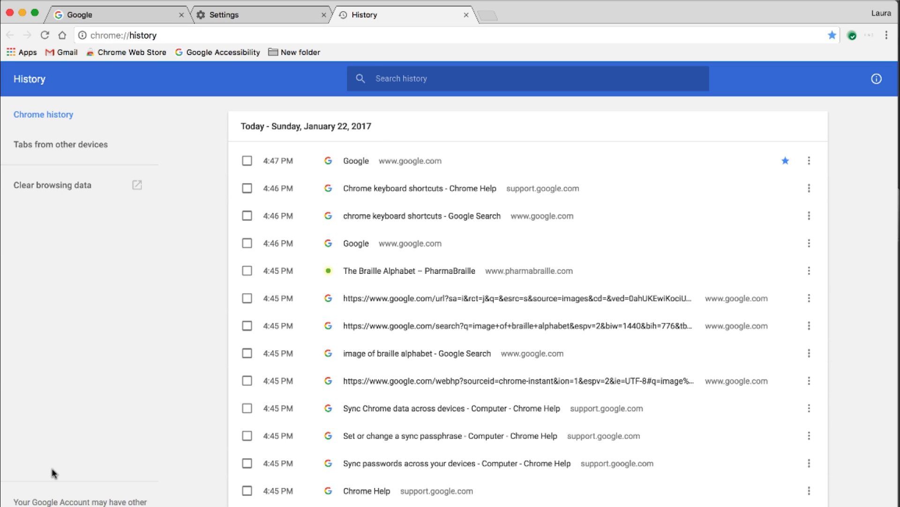
pyautogui.press('super+shift+j')
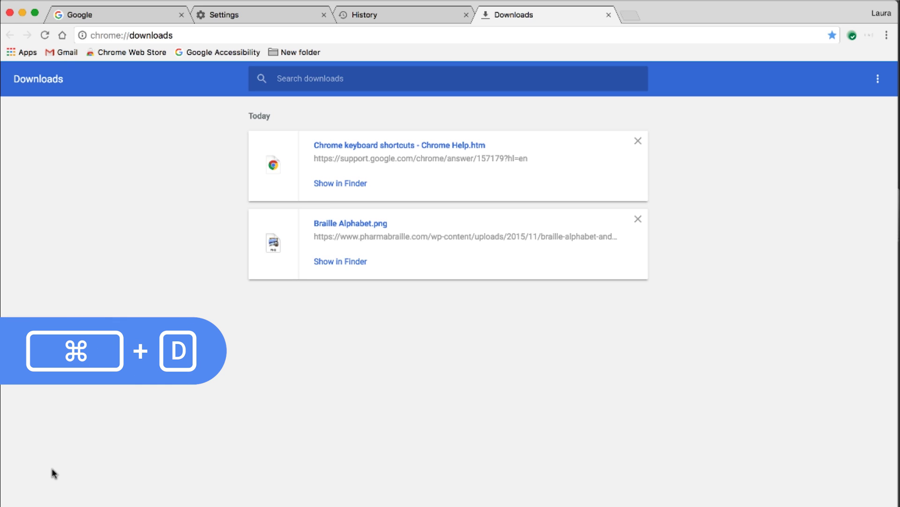
# - Bookmark the Downloads page into New folder, then save all four tabs as a bookmark folder
pyautogui.press('super+d')
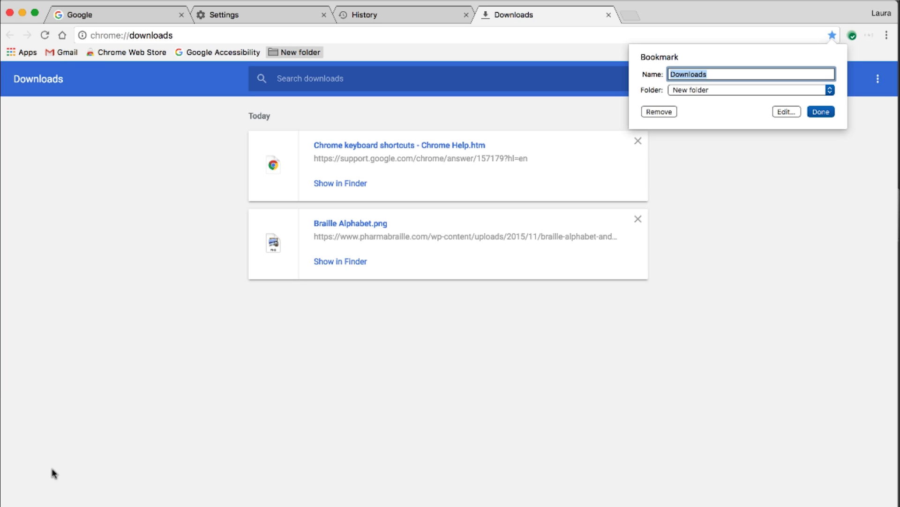
pyautogui.press('Return')
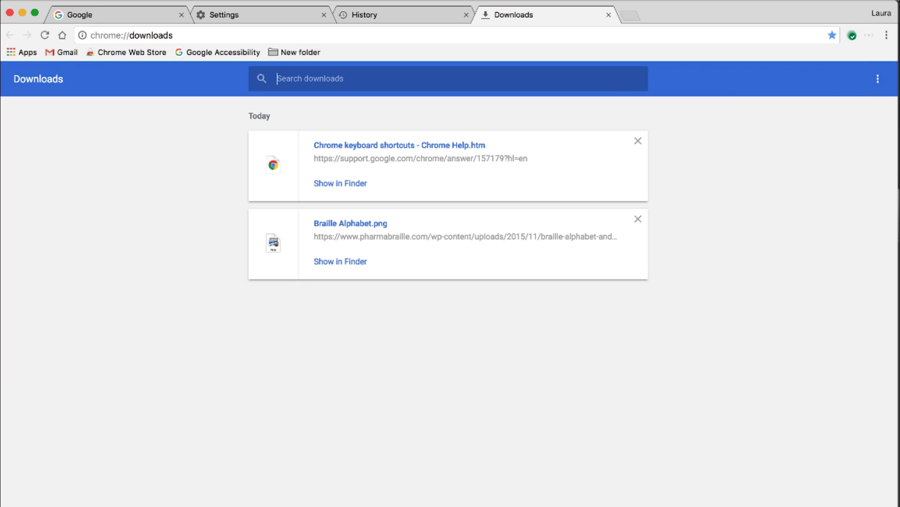
pyautogui.press('super+shift+d')
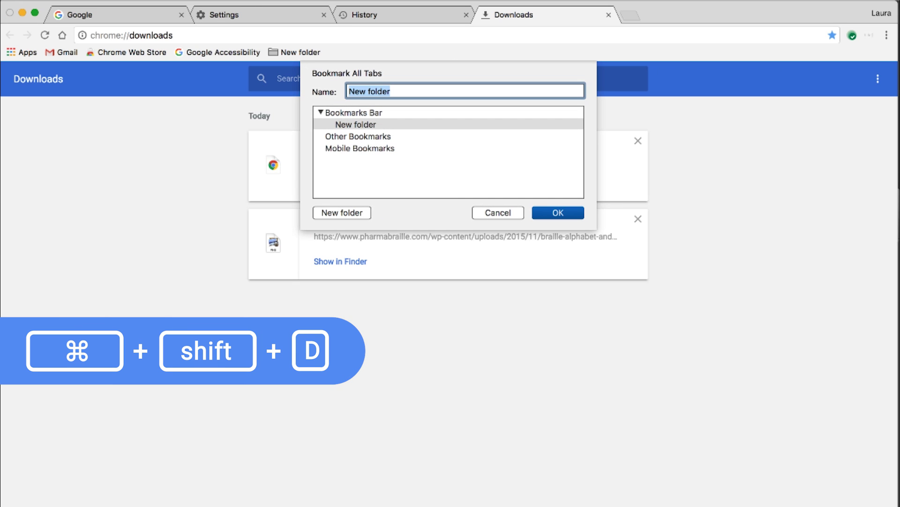
pyautogui.press('Tab')
pyautogui.press('Tab')
pyautogui.press('Tab')
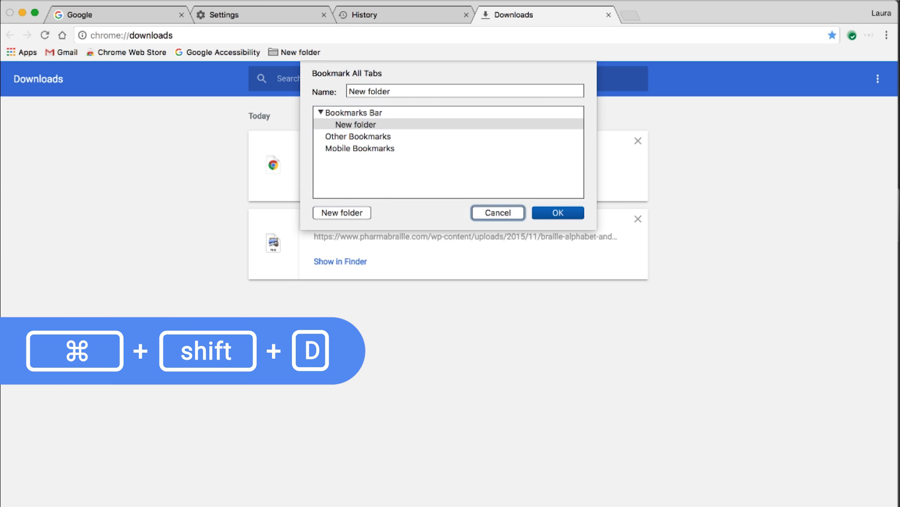
pyautogui.press('Tab')
pyautogui.press('Return')
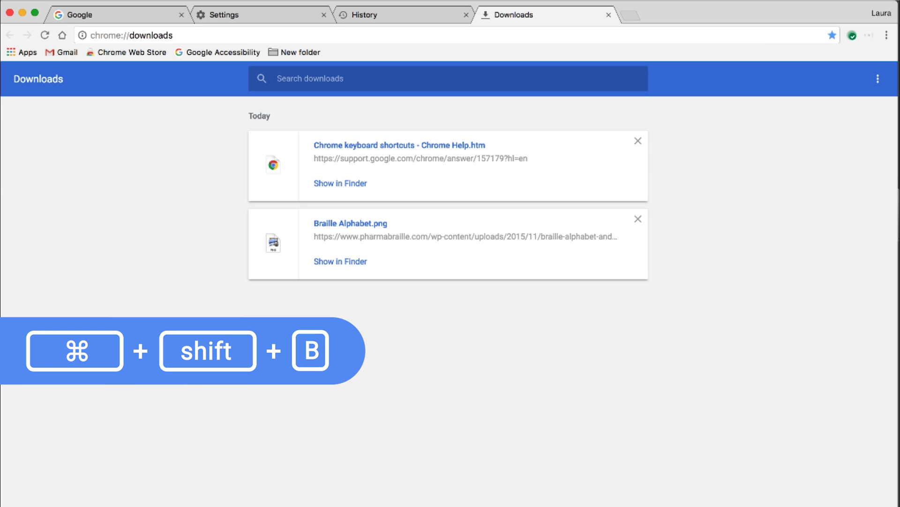
# - Toggle the bookmarks bar visibility three times with Cmd+Shift+B
pyautogui.press('super+shift+b')
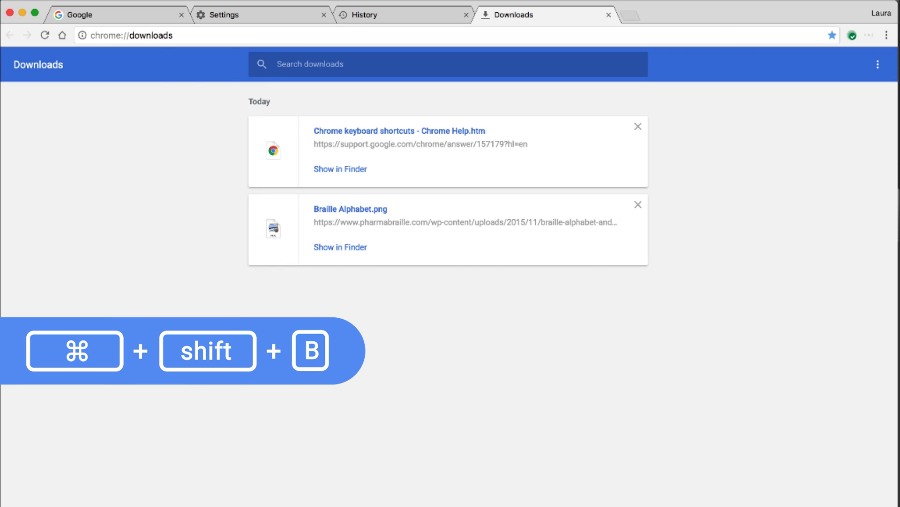
pyautogui.press('super+shift+b')
pyautogui.press('super+shift+b')
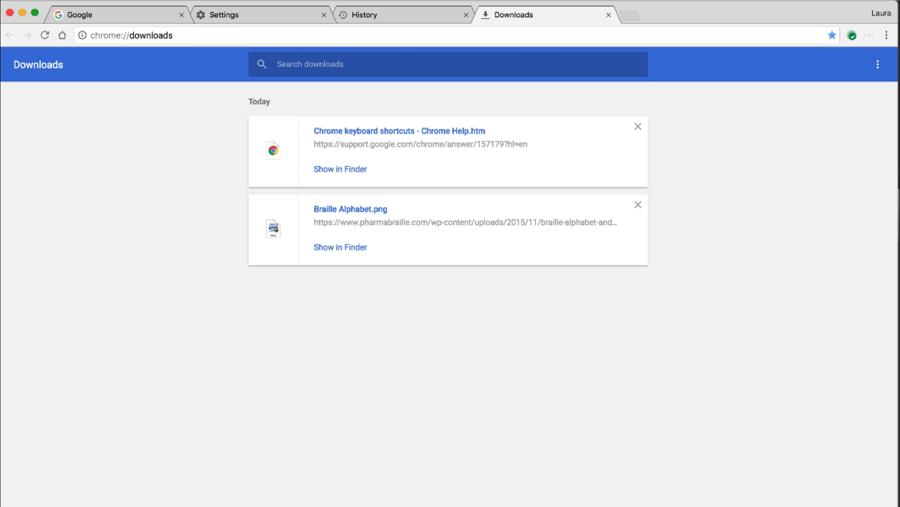
pyautogui.press('super+shift+b')
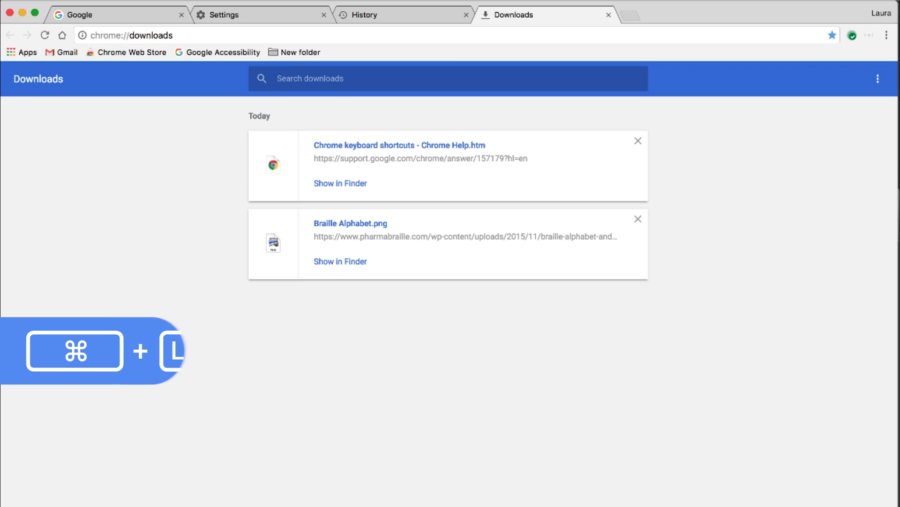
# - Move focus from the address bar through the toolbar bookmarks, then open the Bookmark Manager as a fifth tab
pyautogui.press('super+l')
pyautogui.press('Tab')
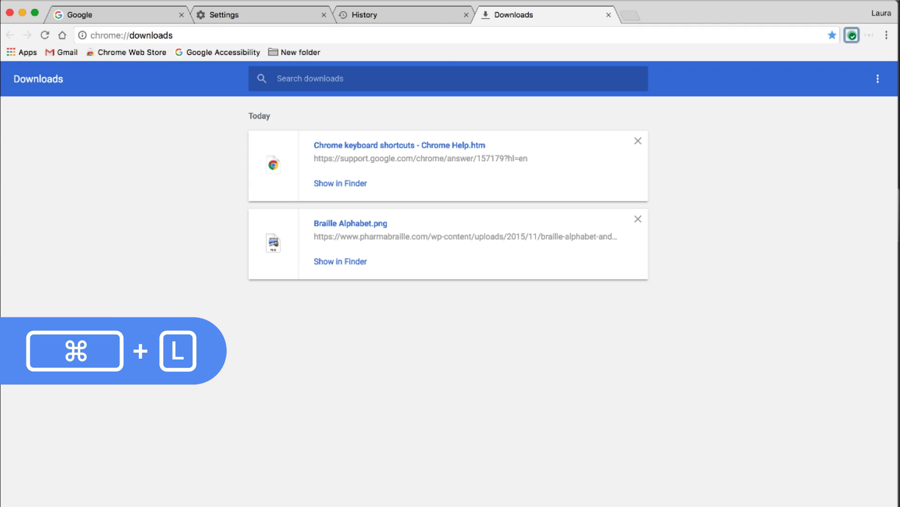
pyautogui.press('Tab')
pyautogui.press('Tab')
pyautogui.press('Tab')
pyautogui.press('Tab')
pyautogui.press('Tab')
pyautogui.press('Tab')
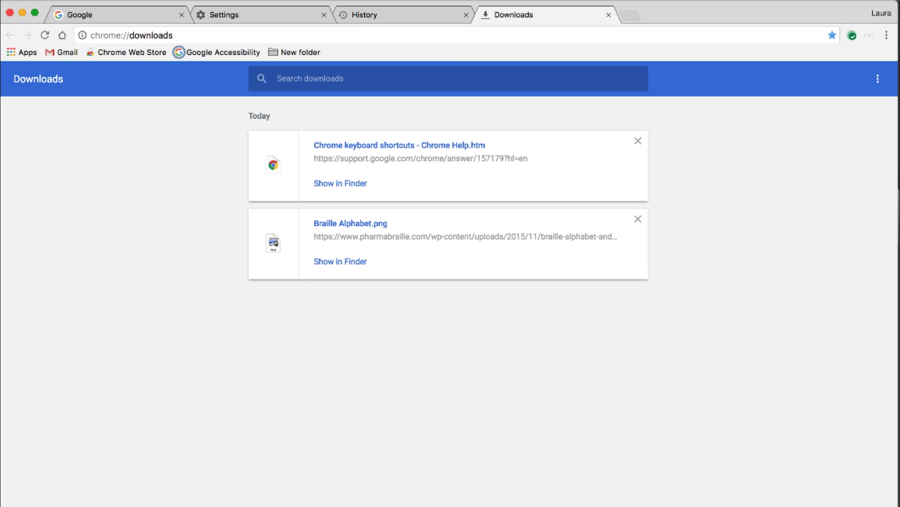
pyautogui.press('Tab')
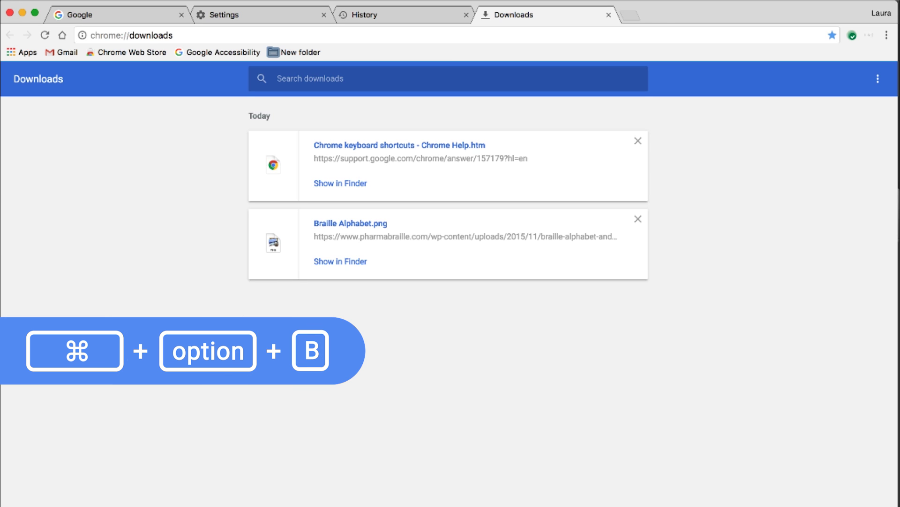
pyautogui.press('super+alt+b')
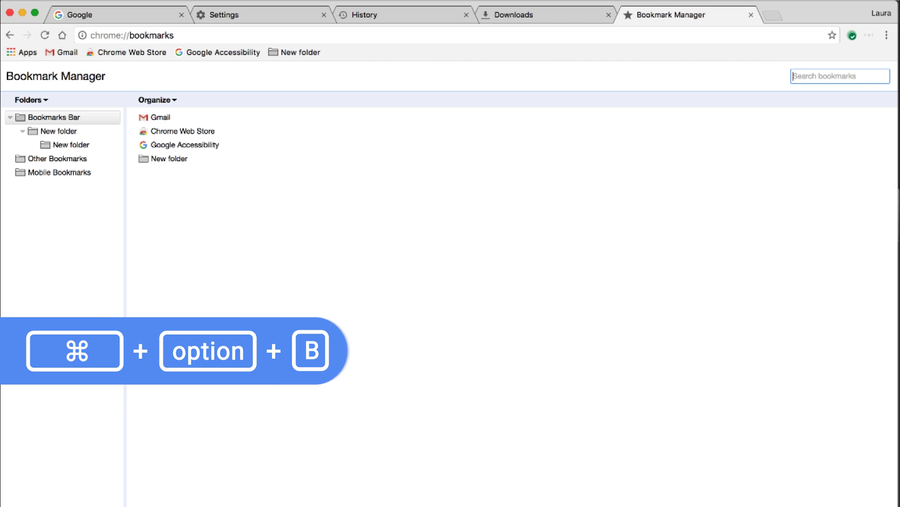
pyautogui.press('super+p')
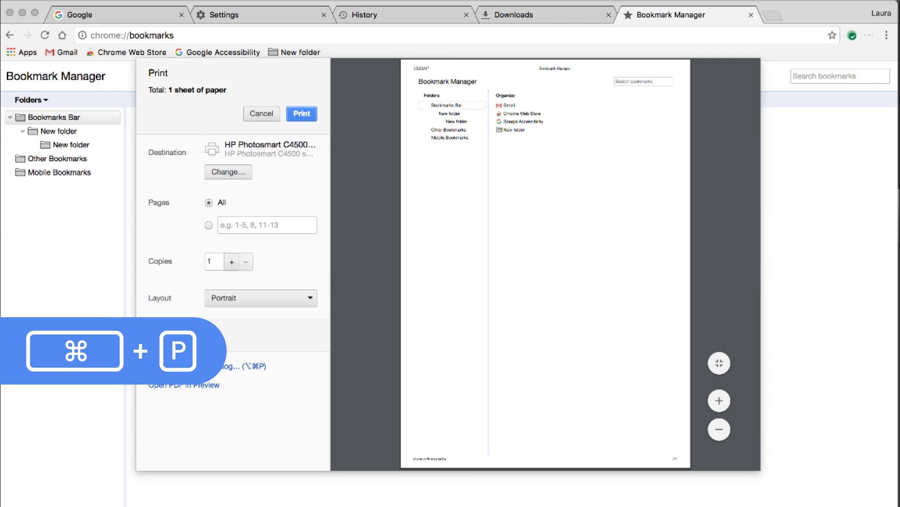
pyautogui.click(267, 224)
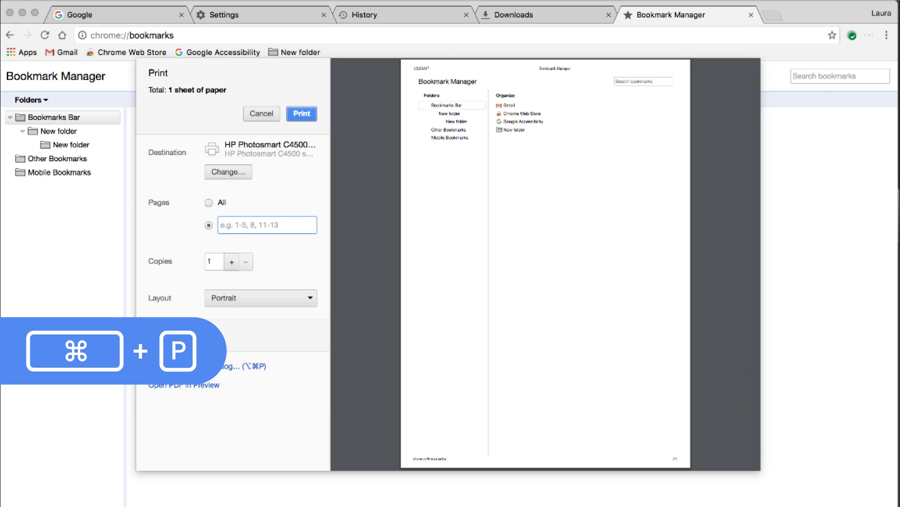
pyautogui.press('Tab')
pyautogui.press('Tab')
pyautogui.press('Tab')
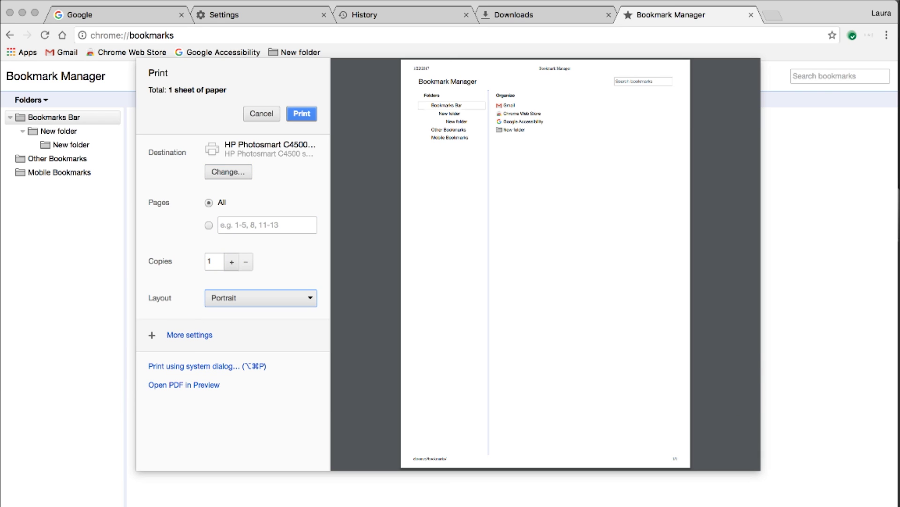
pyautogui.press('Tab')
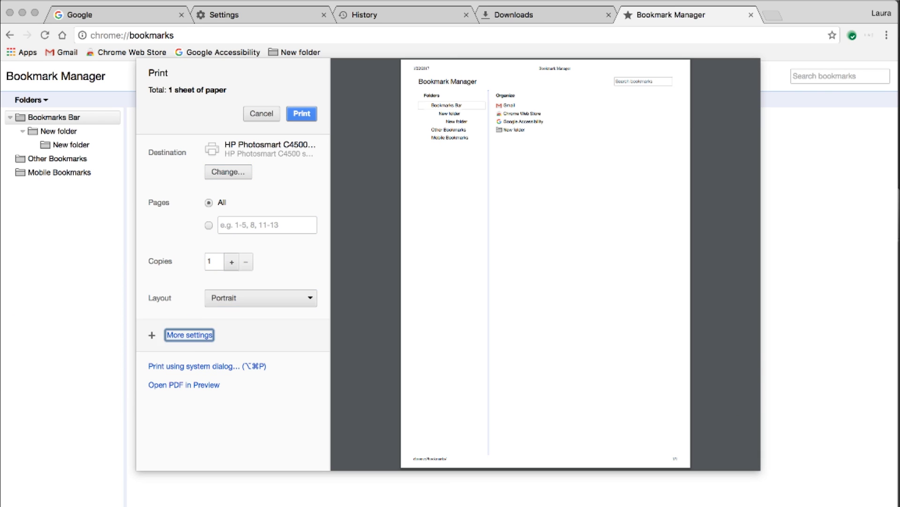
pyautogui.press('Tab')
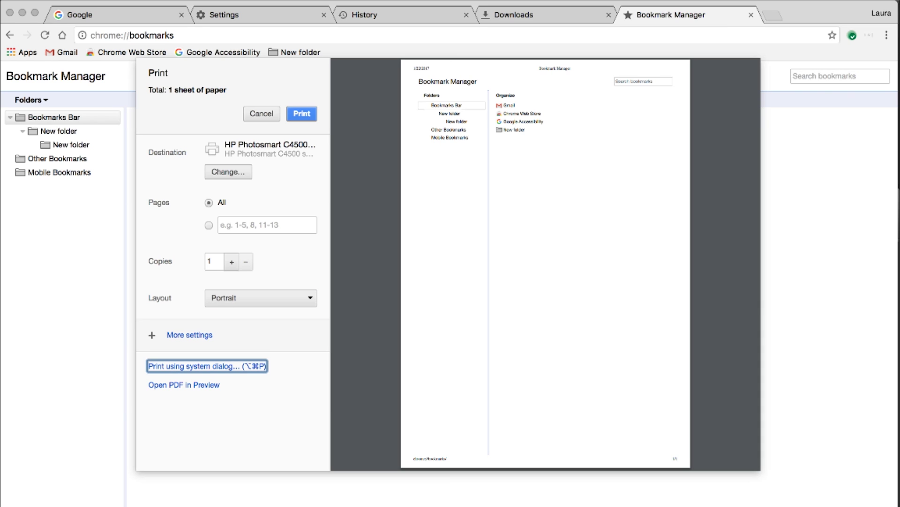
pyautogui.press('Return')
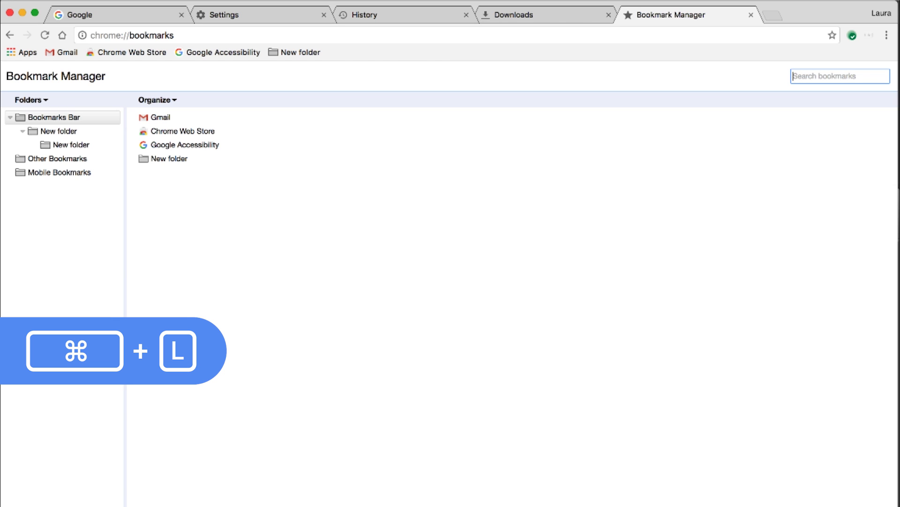
# - Bring today's History tab to the front via the Chrome main menu's History submenu
pyautogui.press('super+l')
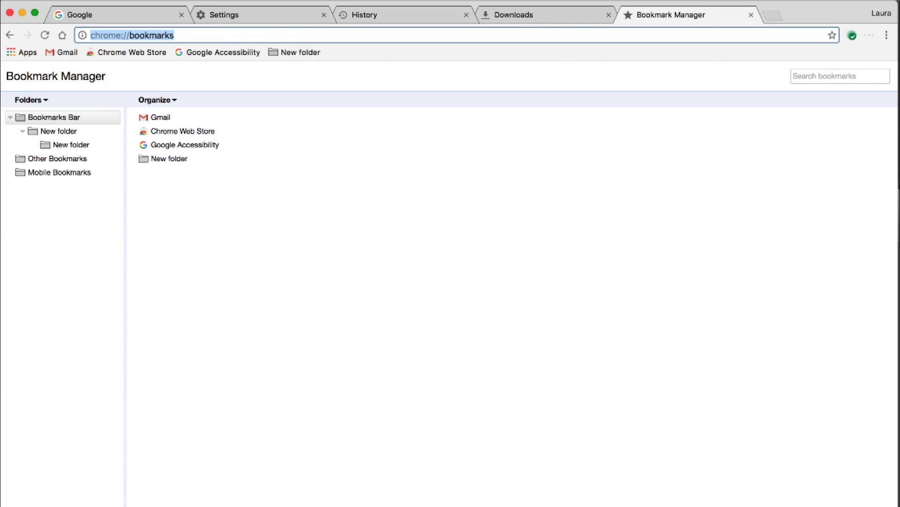
pyautogui.press('Tab')
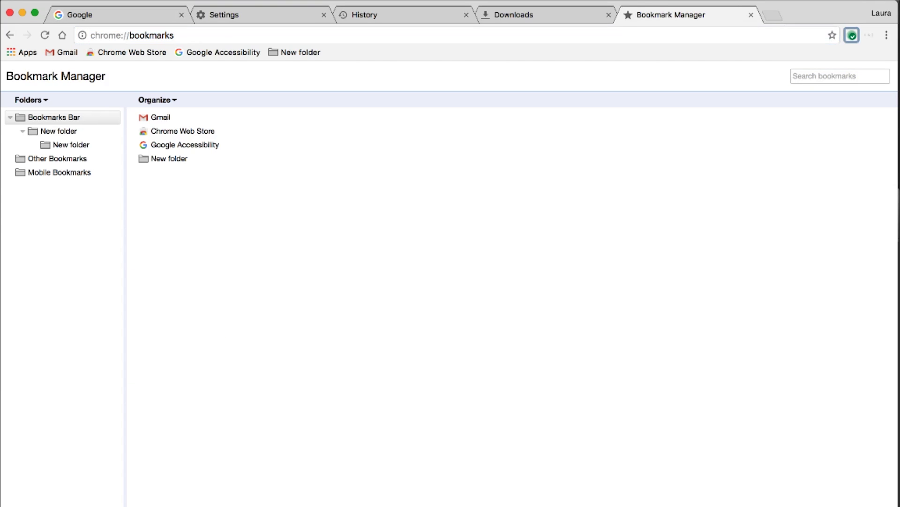
pyautogui.press('Tab')
pyautogui.press('Tab')
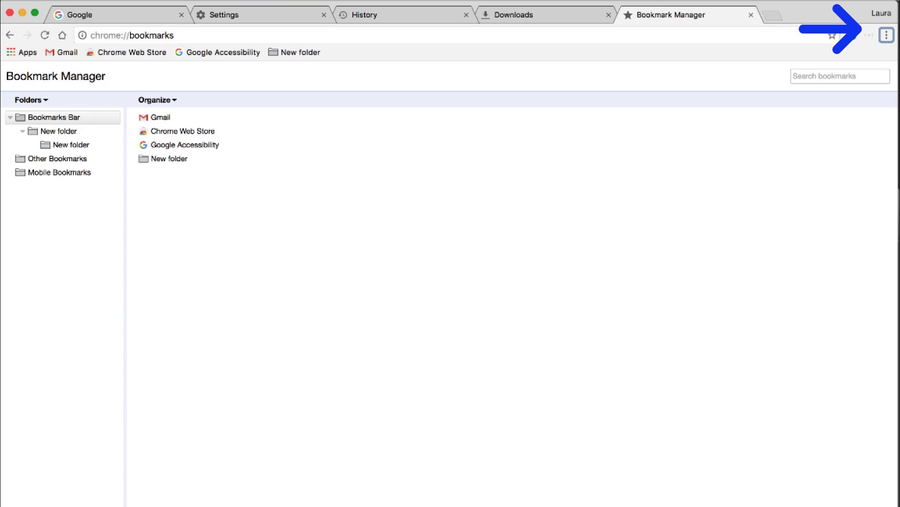
pyautogui.press('Return')
pyautogui.press('Down')
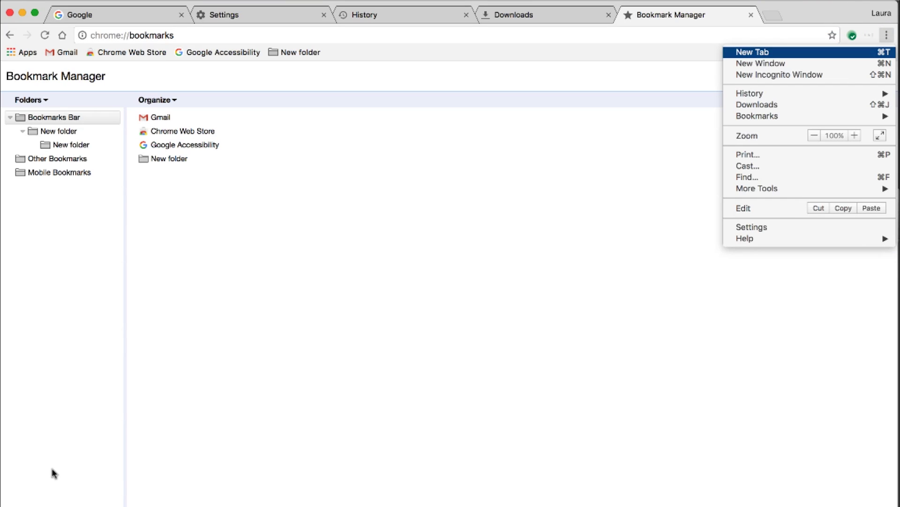
pyautogui.press('Down')
pyautogui.press('Down')
pyautogui.press('Down')
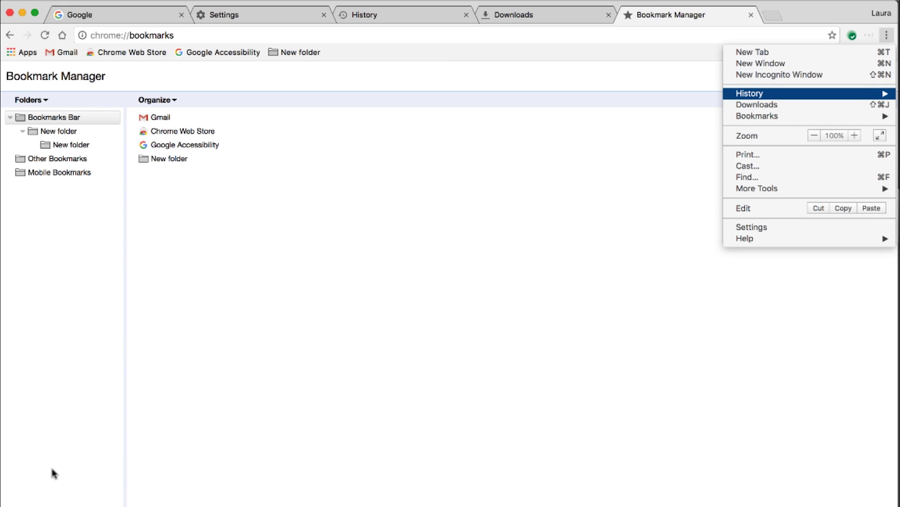
pyautogui.press('Return')
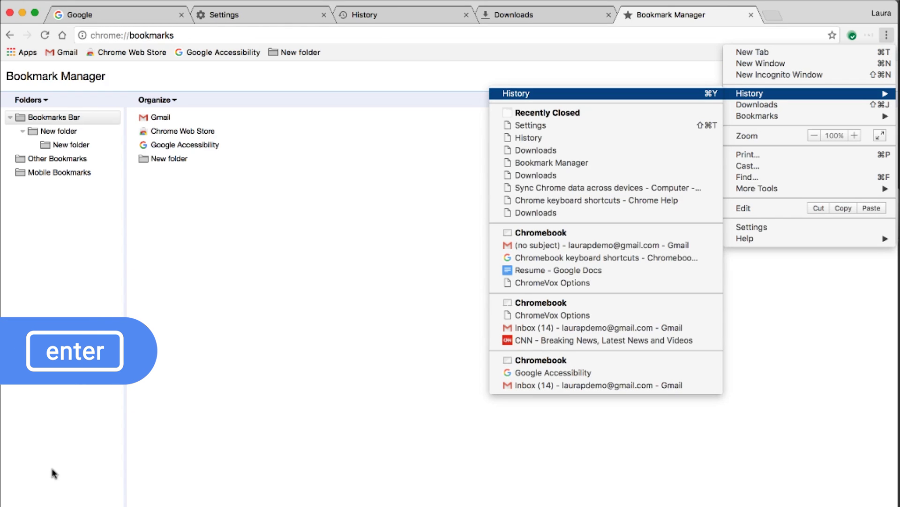
pyautogui.press('Return')
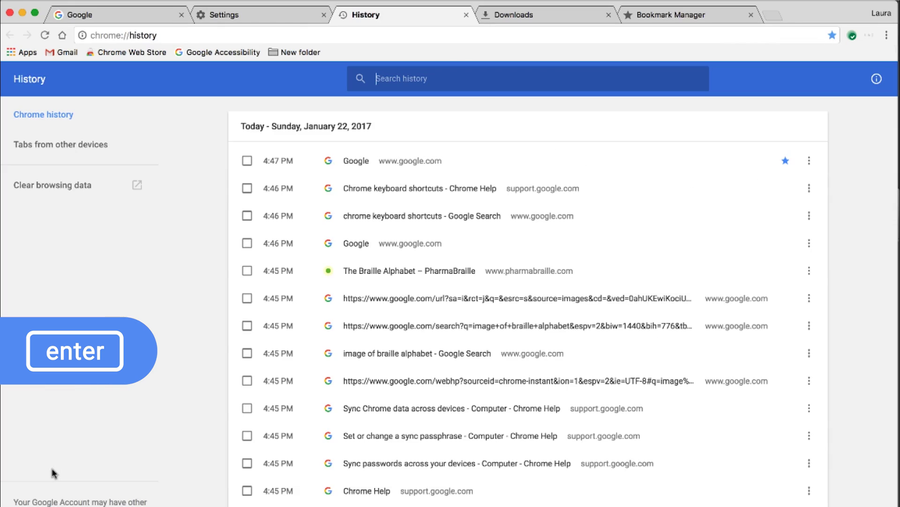